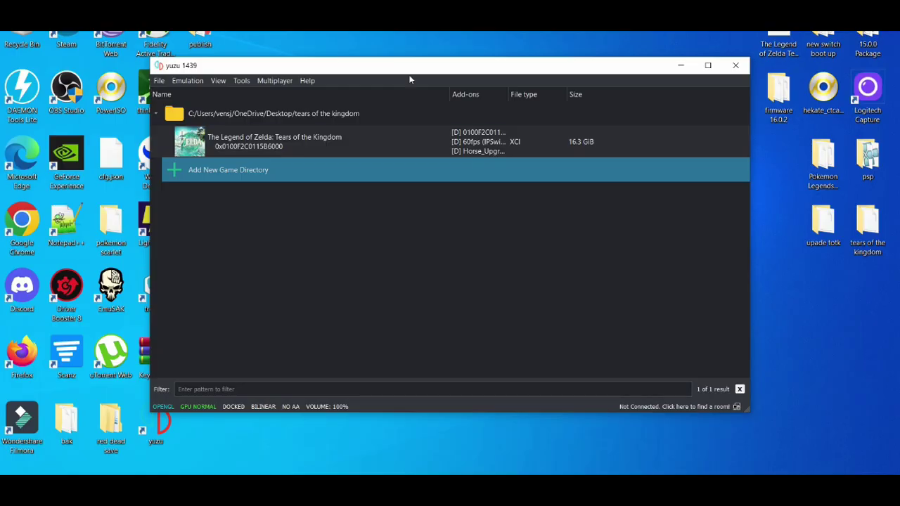
# Review the emulator's Graphics, Advanced graphics, CPU and General configuration settings, and accept the configuration
pyautogui.moveTo(398, 69); pyautogui.dragTo(385, 46)
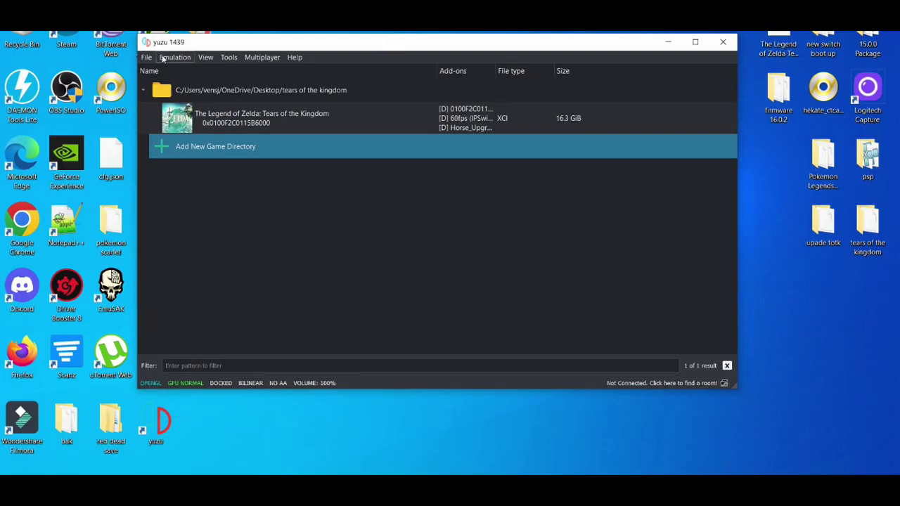
pyautogui.click(166, 58)
pyautogui.click(188, 120)
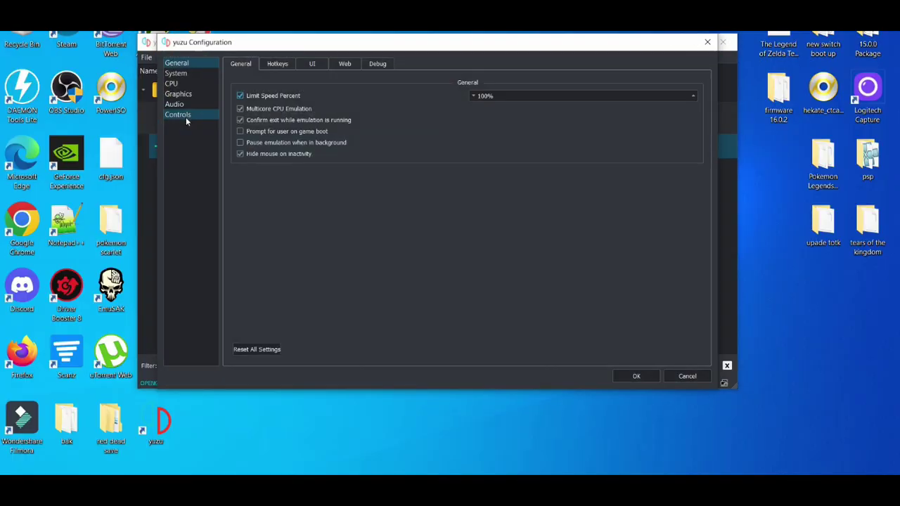
pyautogui.click(178, 94)
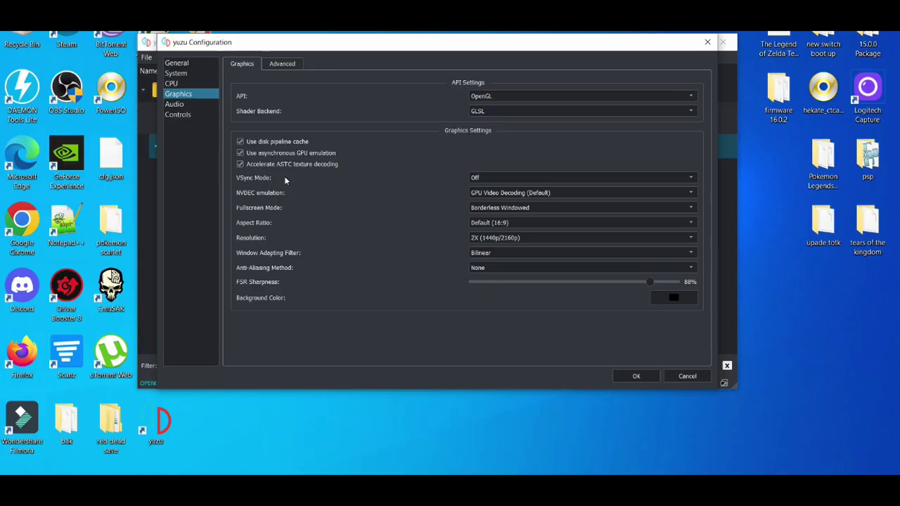
pyautogui.click(291, 67)
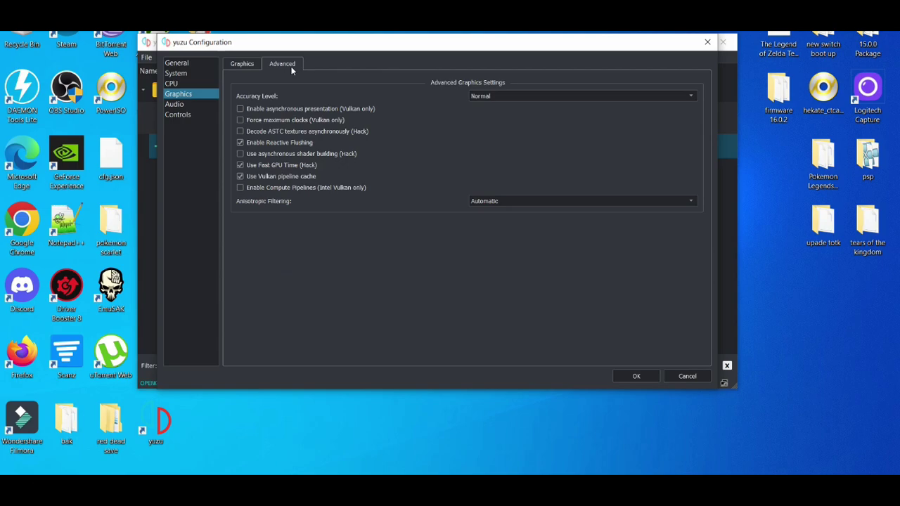
pyautogui.click(246, 65)
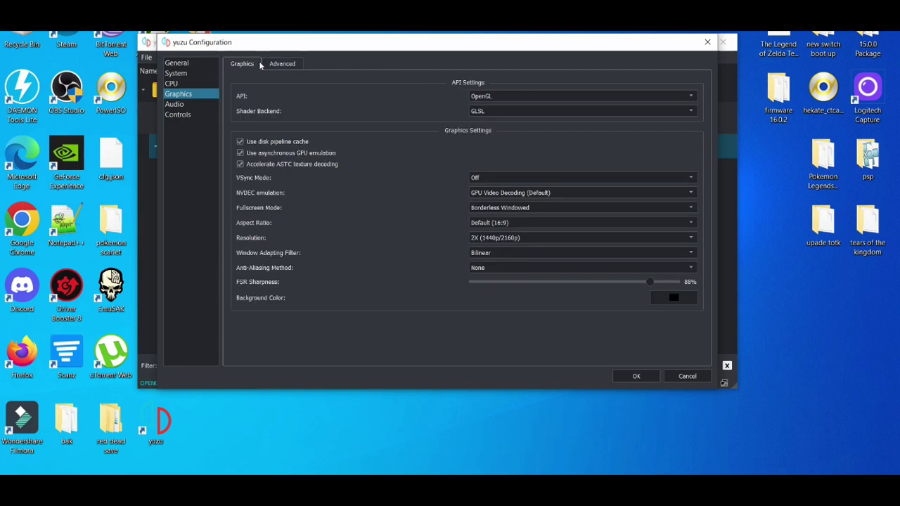
pyautogui.click(205, 84)
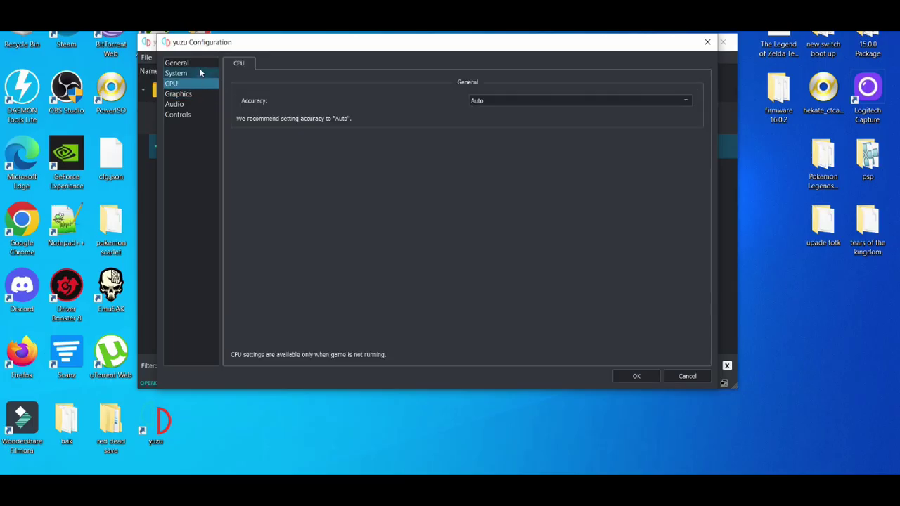
pyautogui.click(201, 65)
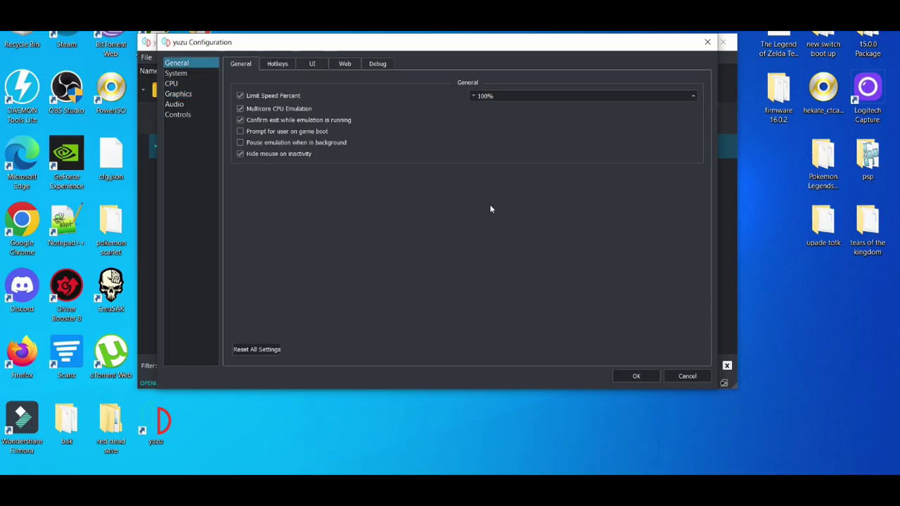
pyautogui.click(636, 377)
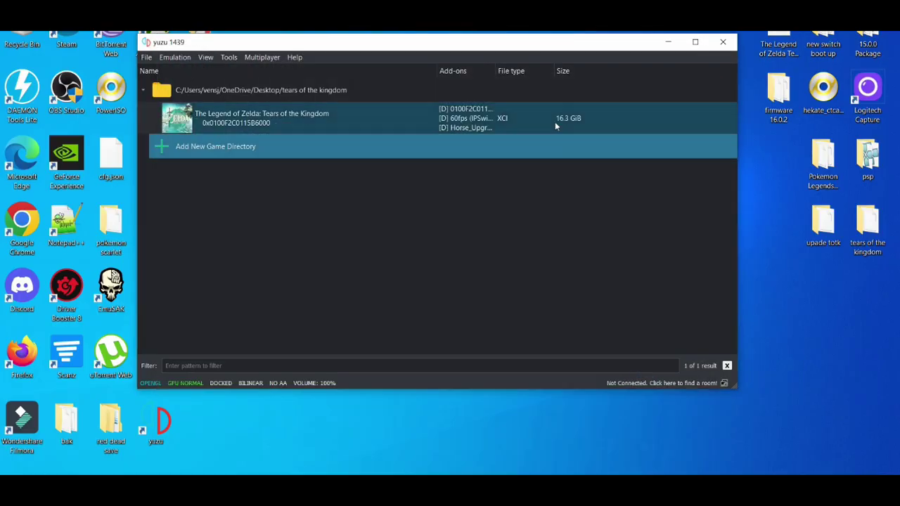
# Switch to NVIDIA Control Panel and set the image settings to use my preference emphasizing Performance
pyautogui.moveTo(509, 52); pyautogui.dragTo(464, 51)
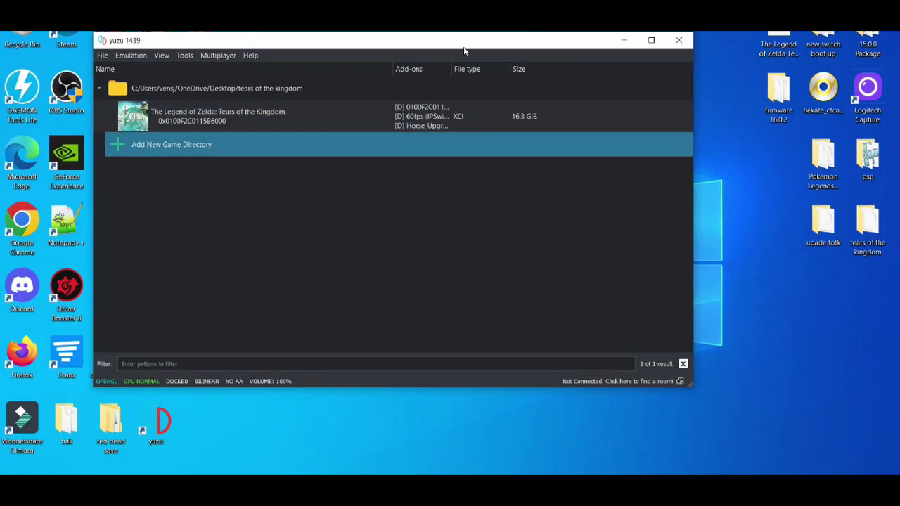
pyautogui.rightClick(718, 331)
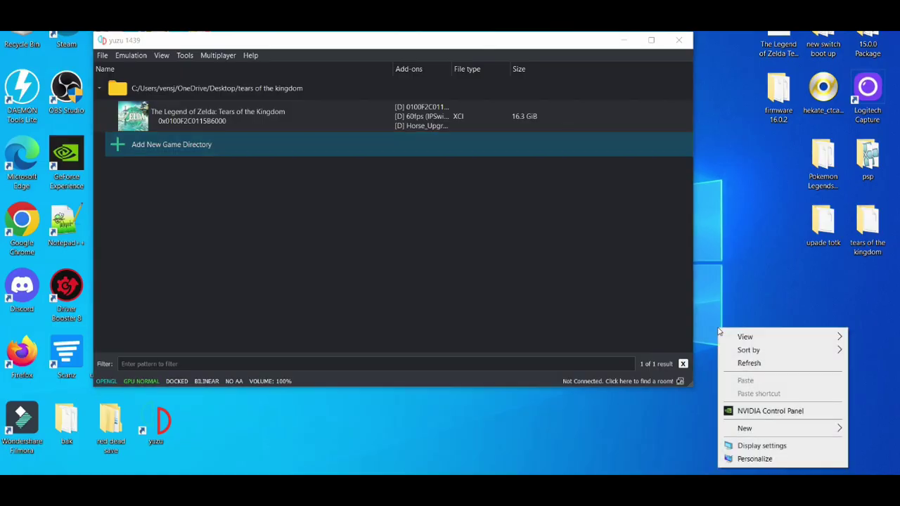
pyautogui.click(745, 412)
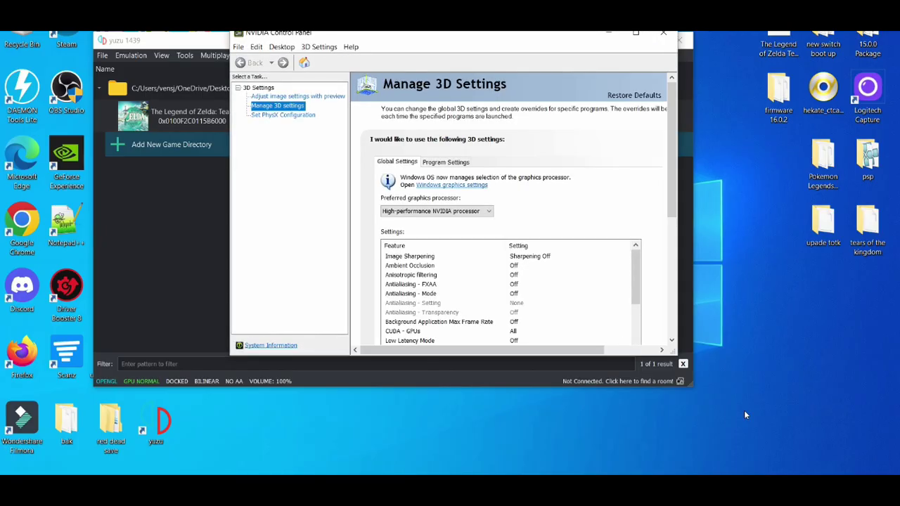
pyautogui.click(324, 97)
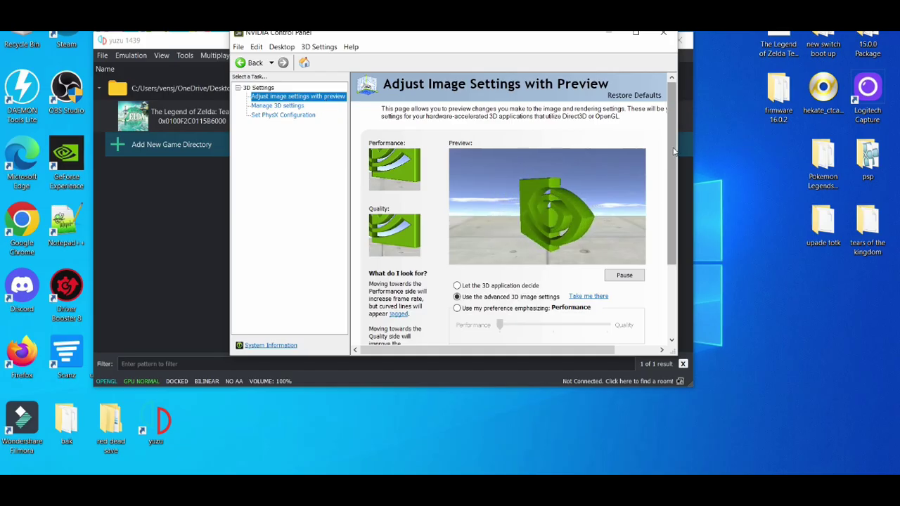
pyautogui.scroll(-1, 673, 152)
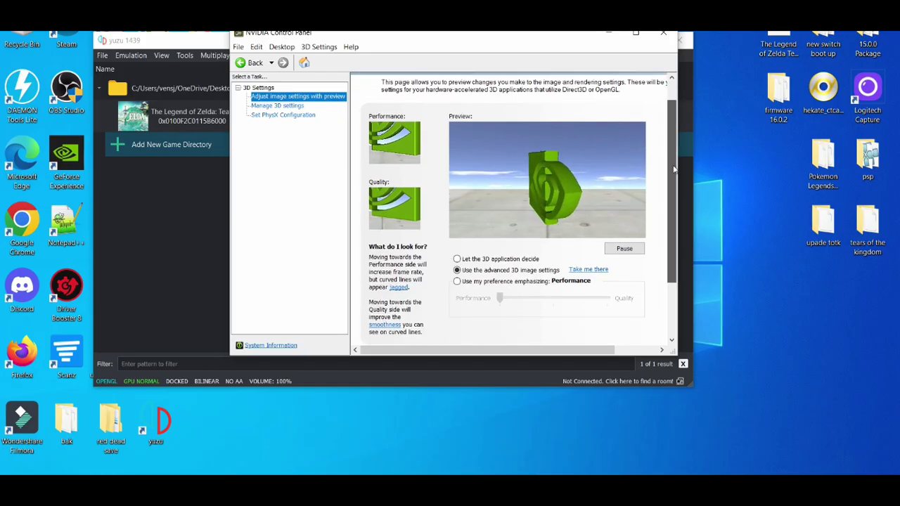
pyautogui.click(464, 276)
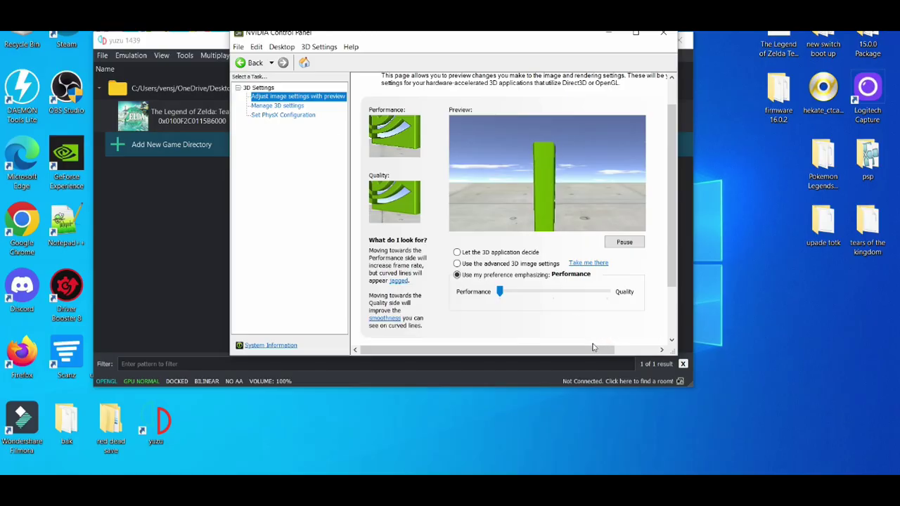
# Check which processor is selected for PhysX and the alternatives offered
pyautogui.click(296, 119)
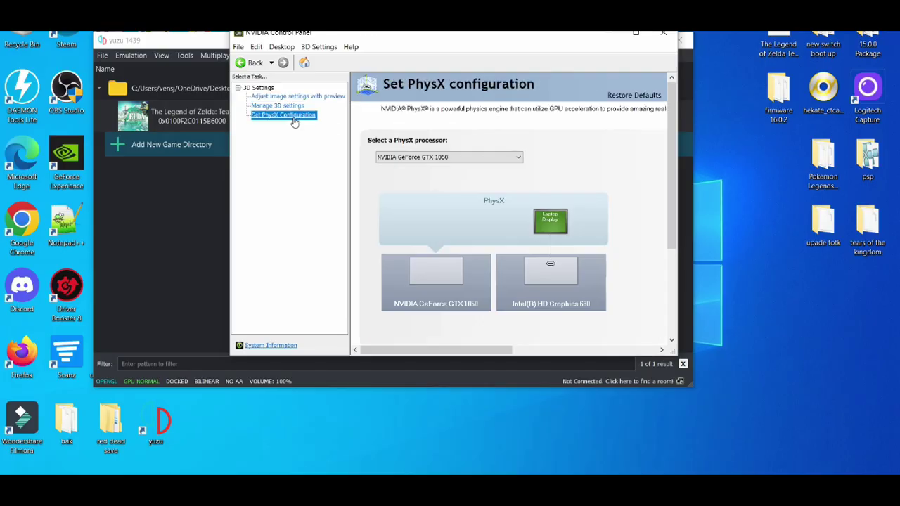
pyautogui.click(490, 157)
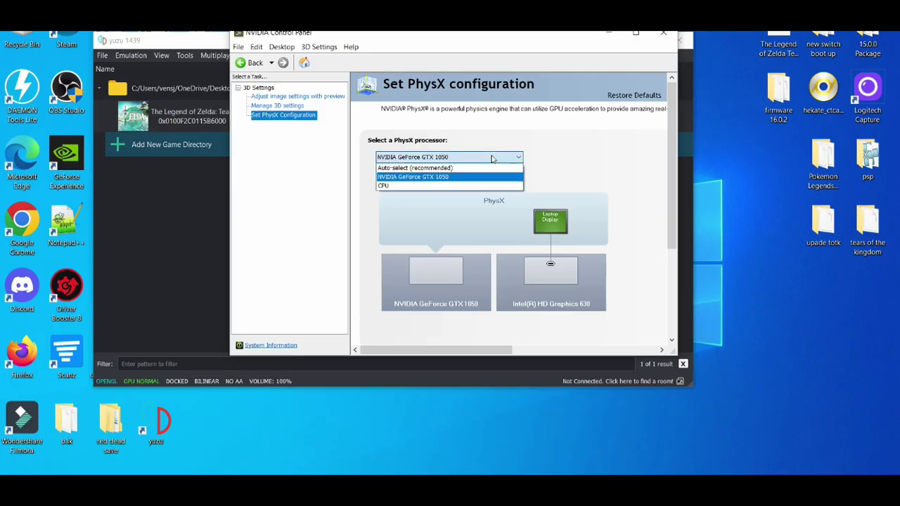
pyautogui.click(492, 158)
# Apply High-performance NVIDIA processor as the global preferred graphics processor and look through the global 3D settings
pyautogui.click(292, 105)
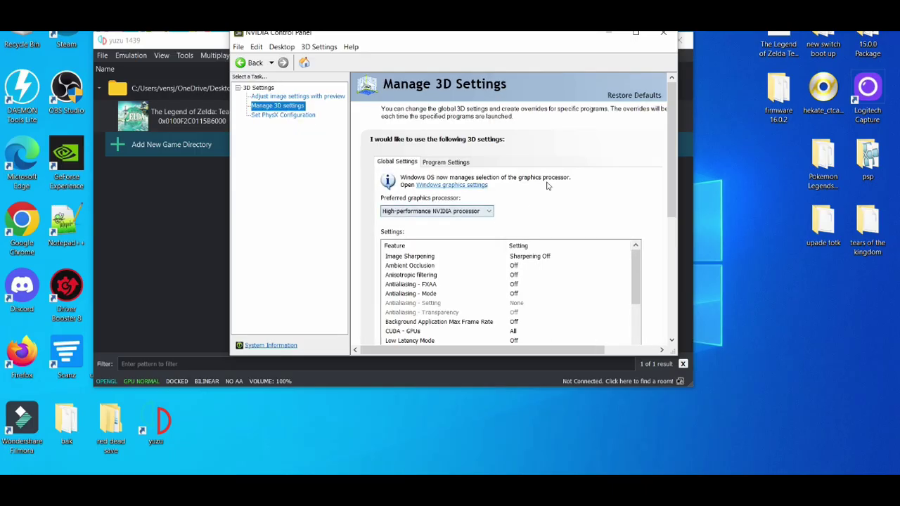
pyautogui.scroll(-1, 671, 111)
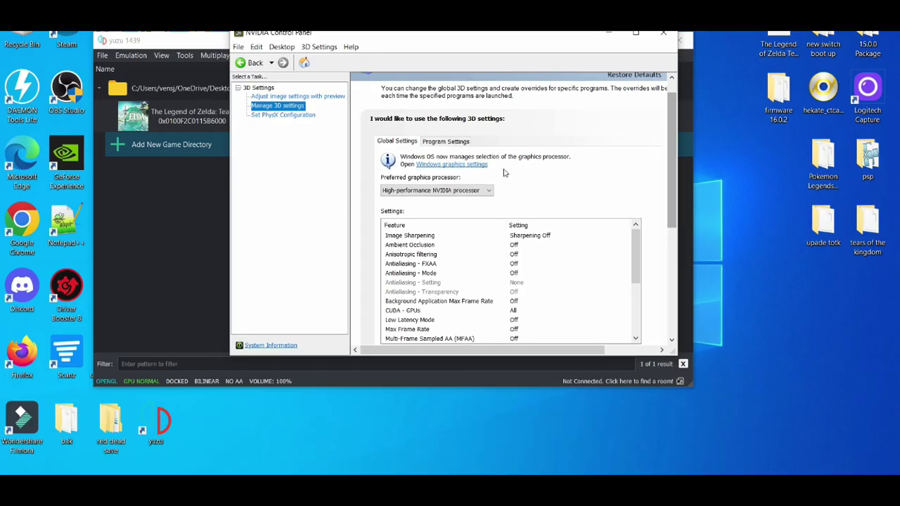
pyautogui.click(489, 191)
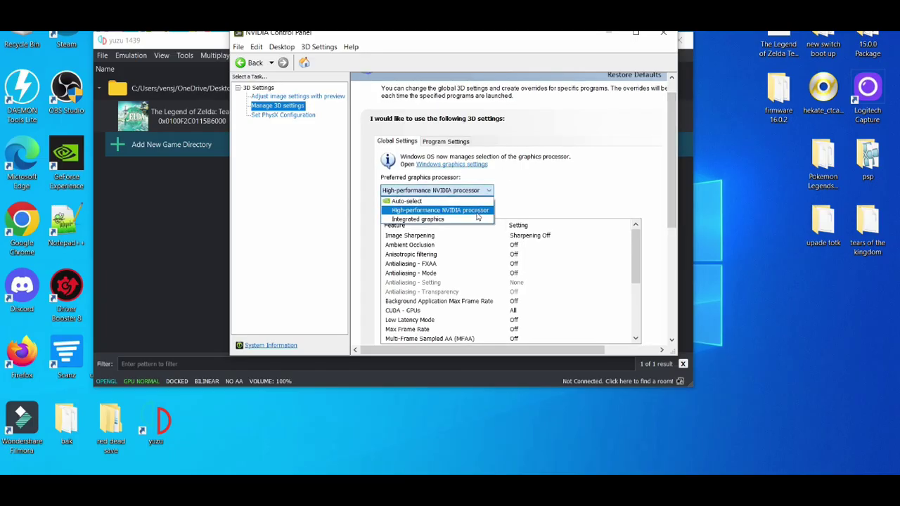
pyautogui.click(477, 216)
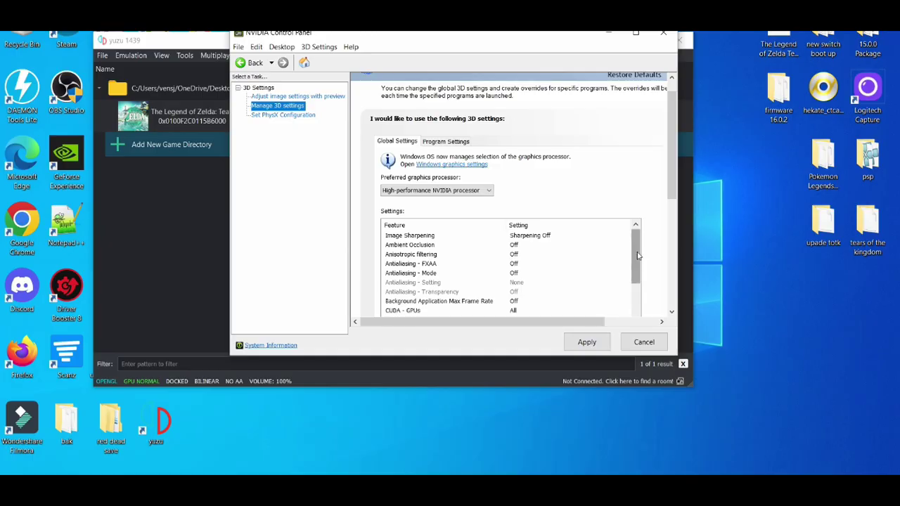
pyautogui.moveTo(637, 255); pyautogui.dragTo(635, 308)
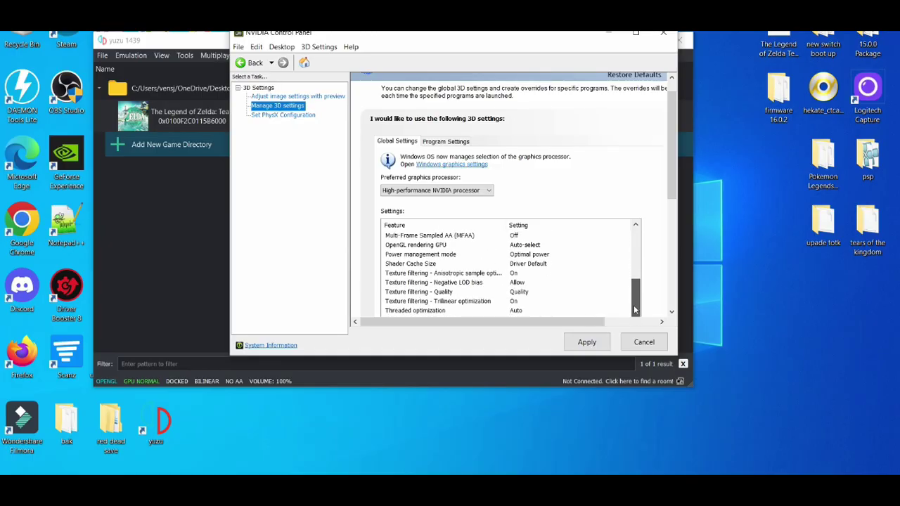
pyautogui.moveTo(634, 304); pyautogui.dragTo(631, 248)
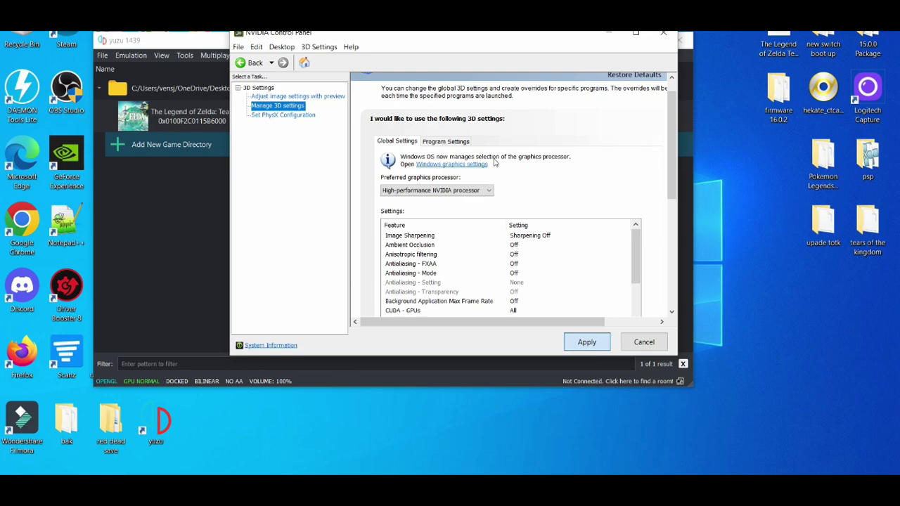
# Add yuzu to the programs with customized 3D settings
pyautogui.click(458, 142)
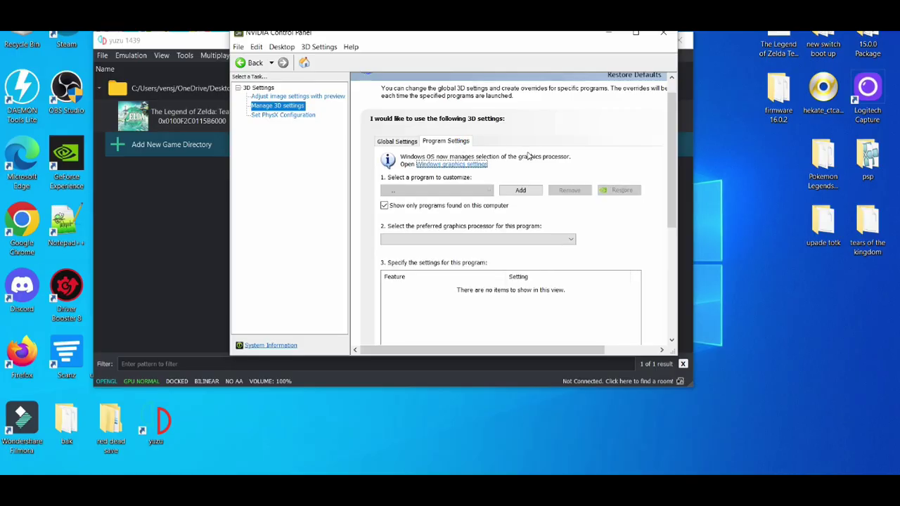
pyautogui.click(520, 191)
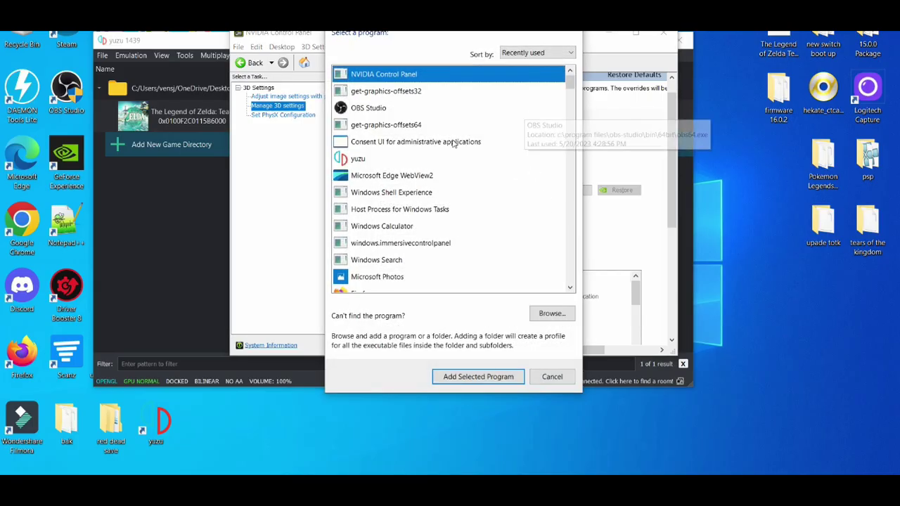
pyautogui.click(425, 159)
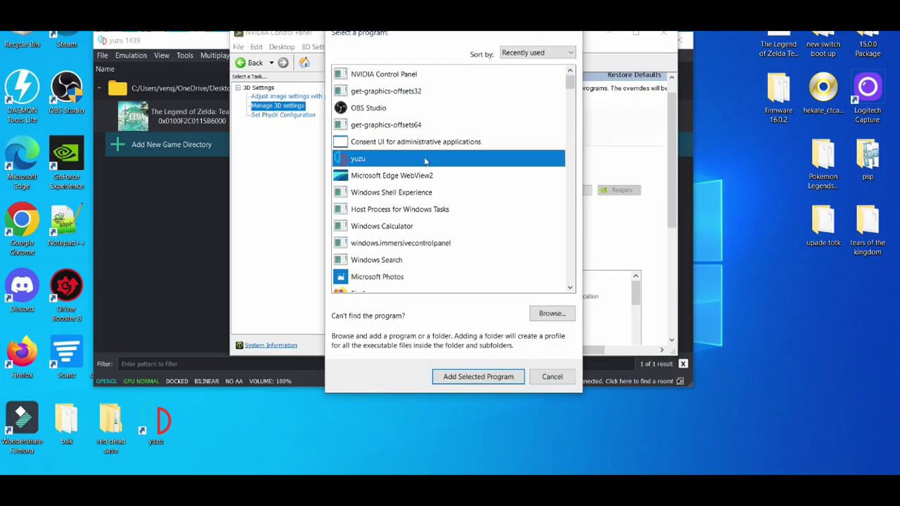
pyautogui.click(476, 377)
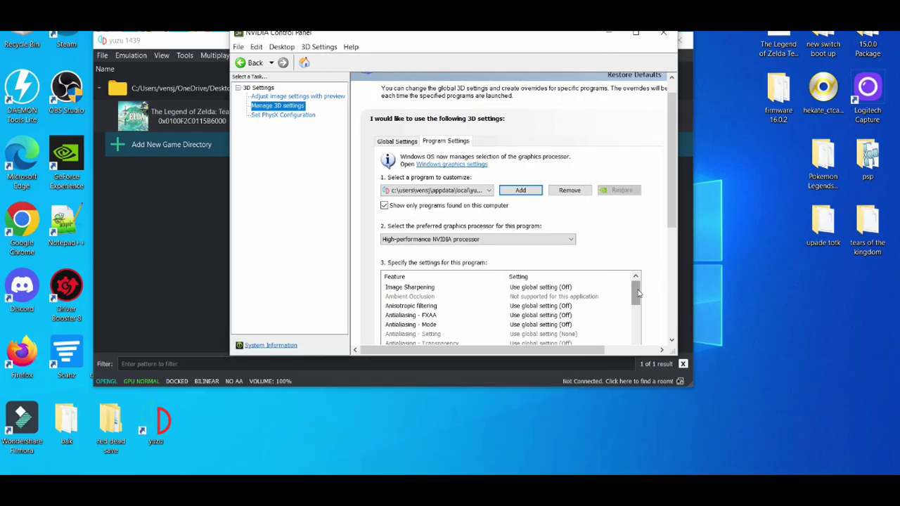
# Examine yuzu's preferred graphics processor and program-specific 3D settings, including vertical sync, and close NVIDIA Control Panel
pyautogui.scroll(-1, 637, 296)
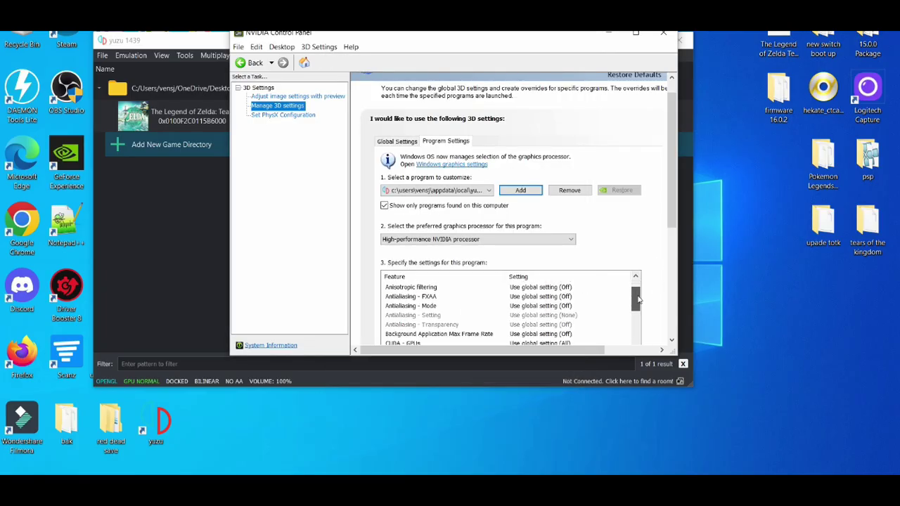
pyautogui.moveTo(637, 299); pyautogui.dragTo(638, 325)
pyautogui.scroll(-1, 637, 331)
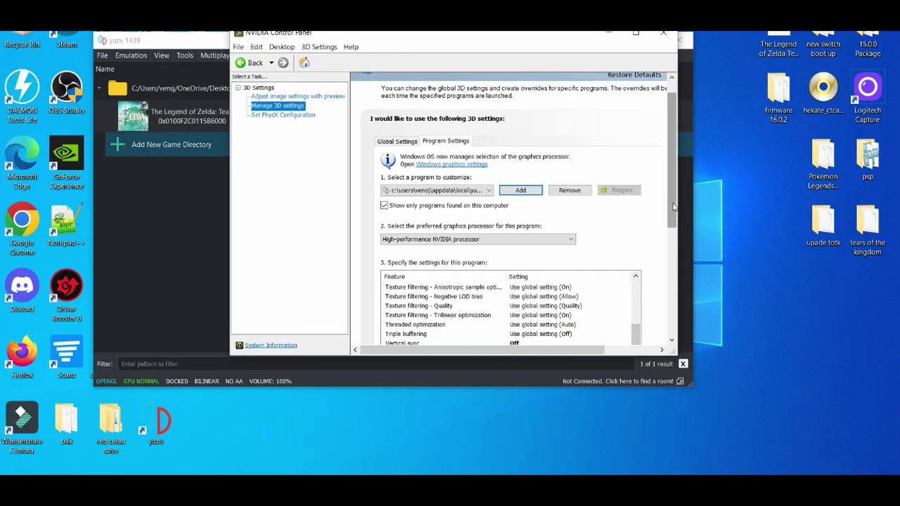
pyautogui.moveTo(674, 209); pyautogui.dragTo(673, 238)
pyautogui.click(538, 176)
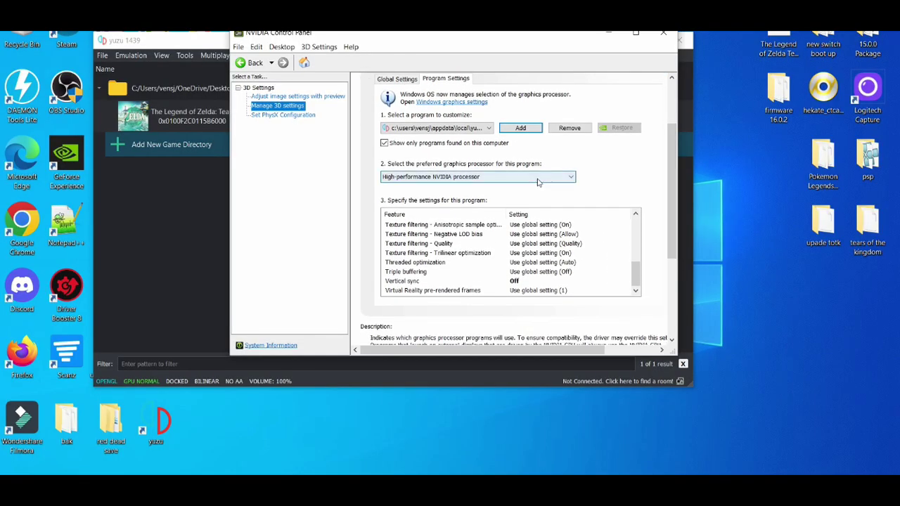
pyautogui.click(538, 179)
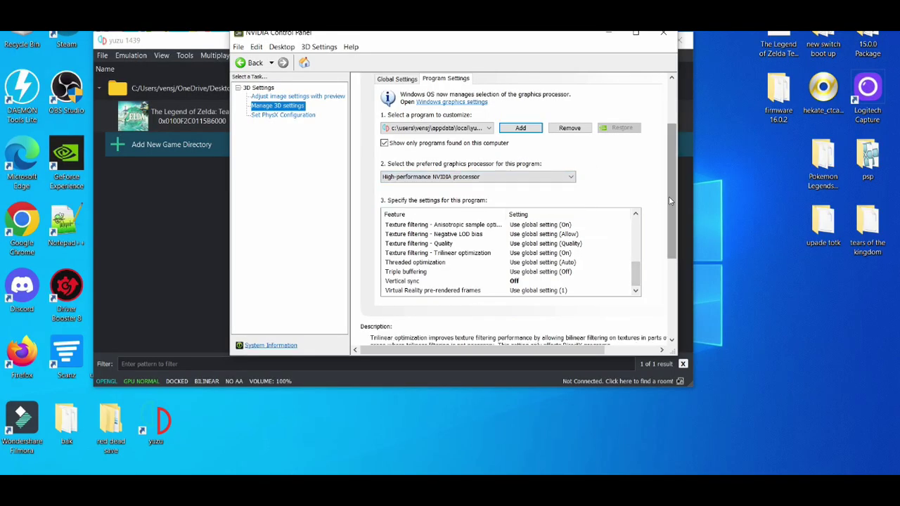
pyautogui.scroll(-2, 669, 196)
pyautogui.scroll(4, 646, 168)
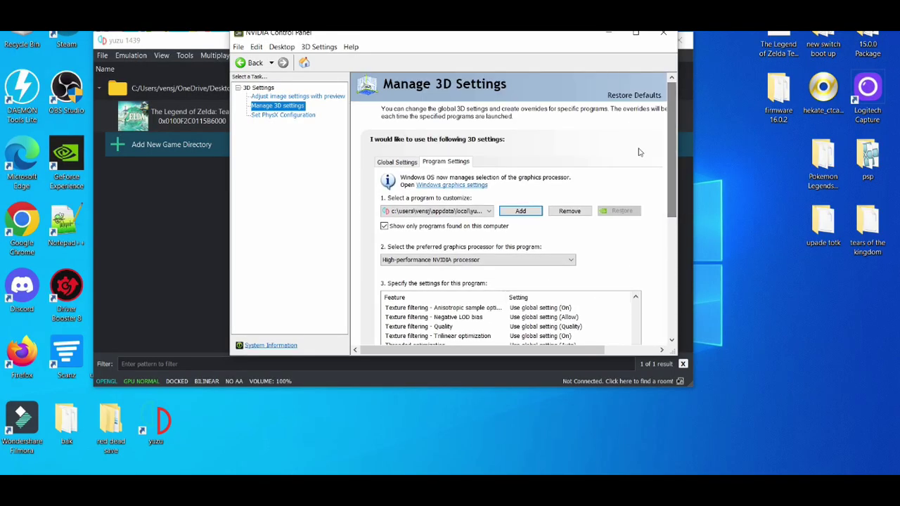
pyautogui.click(397, 165)
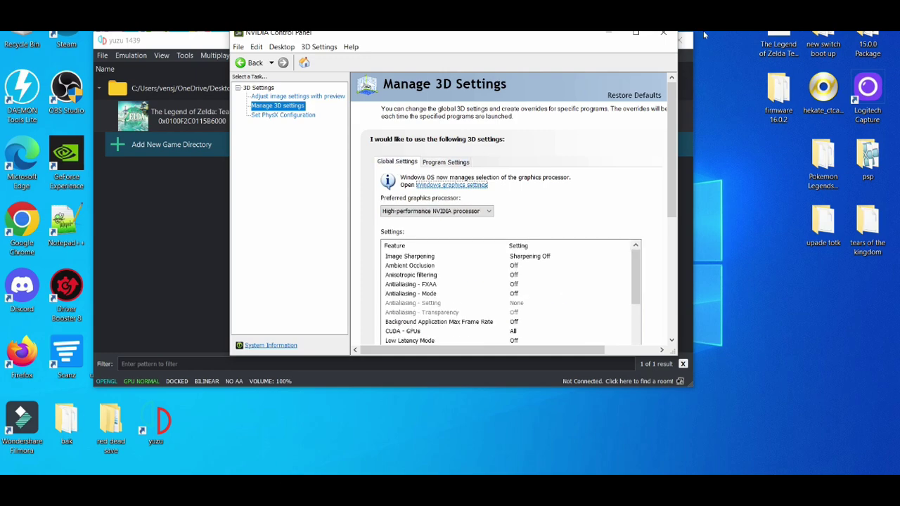
pyautogui.click(661, 37)
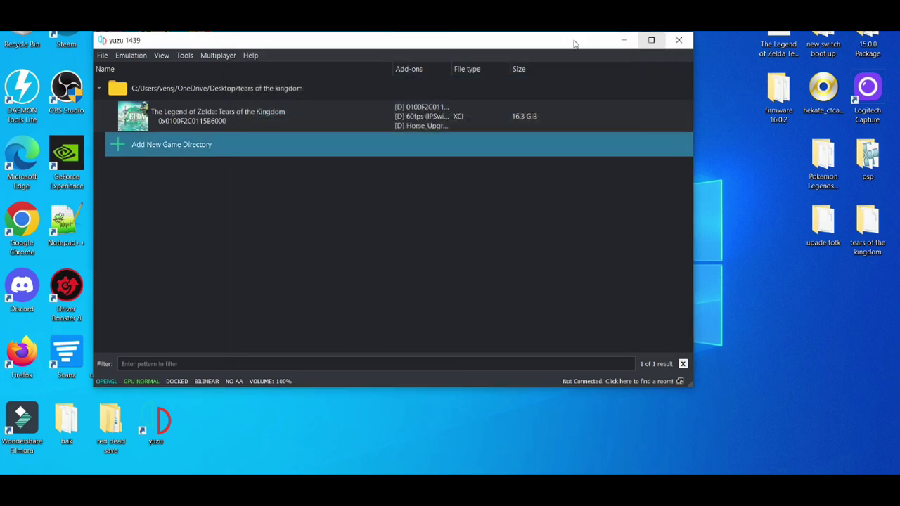
# Set the yuzu graphics API to OpenGL and cycle the GPU accuracy between High and Normal, ending on Normal
pyautogui.moveTo(400, 41); pyautogui.dragTo(475, 40)
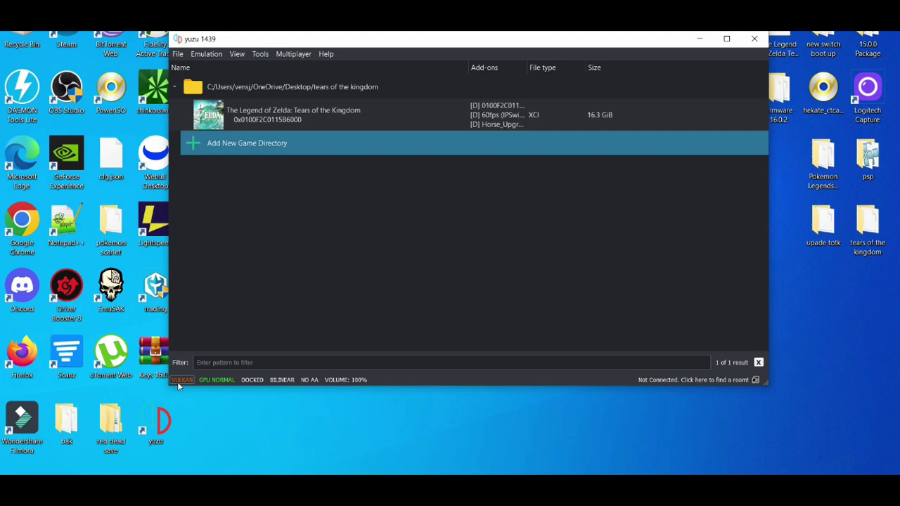
pyautogui.click(177, 381)
pyautogui.click(215, 379)
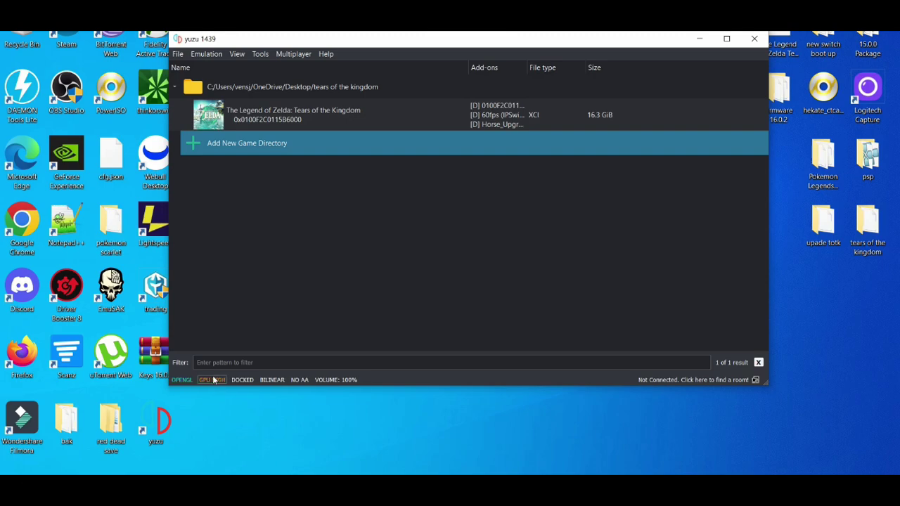
pyautogui.click(216, 379)
pyautogui.click(216, 381)
pyautogui.click(218, 380)
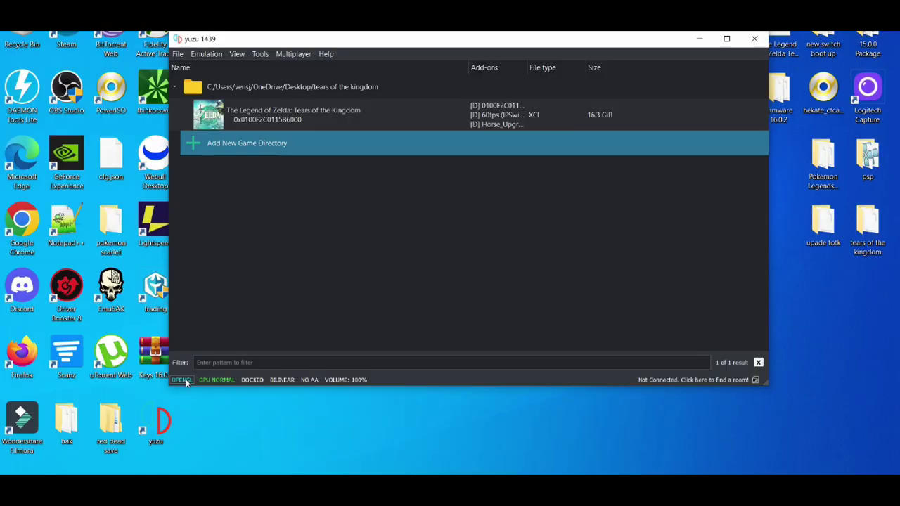
# Try the Vulkan API with High GPU accuracy, and return to OpenGL with Normal accuracy
pyautogui.click(184, 380)
pyautogui.click(211, 381)
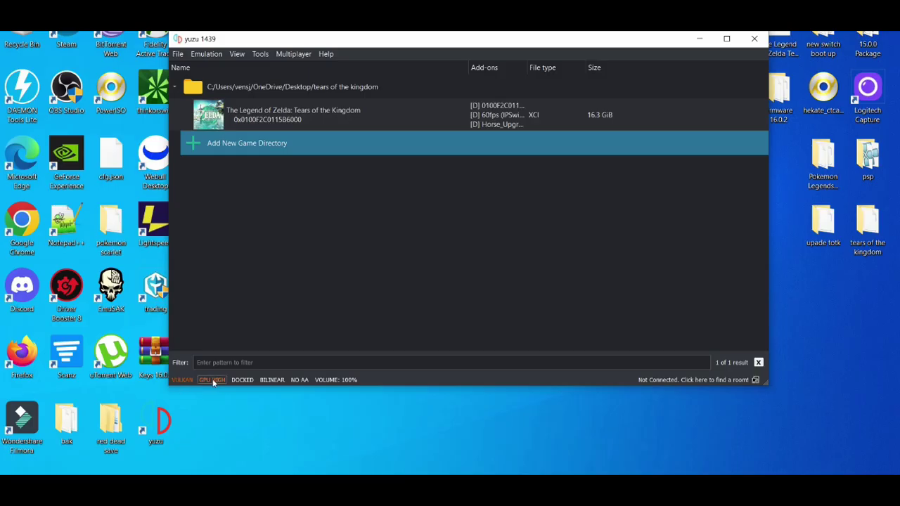
pyautogui.click(213, 381)
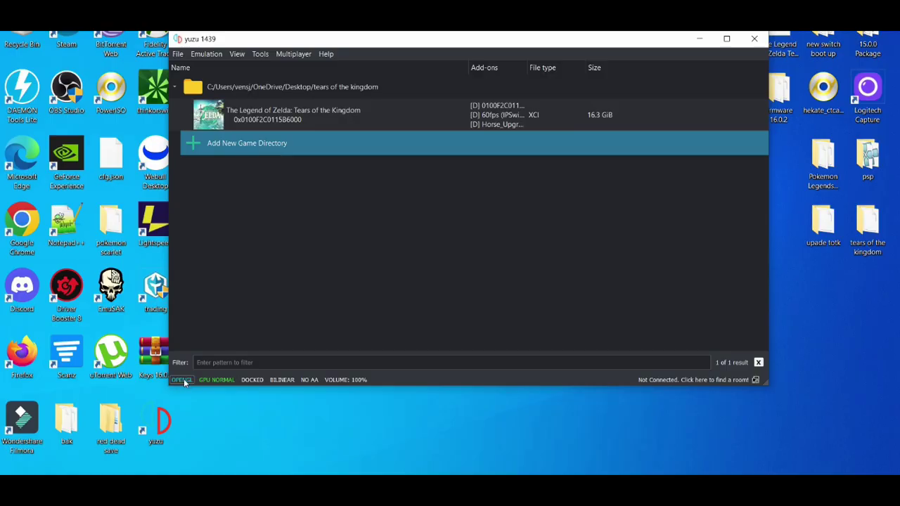